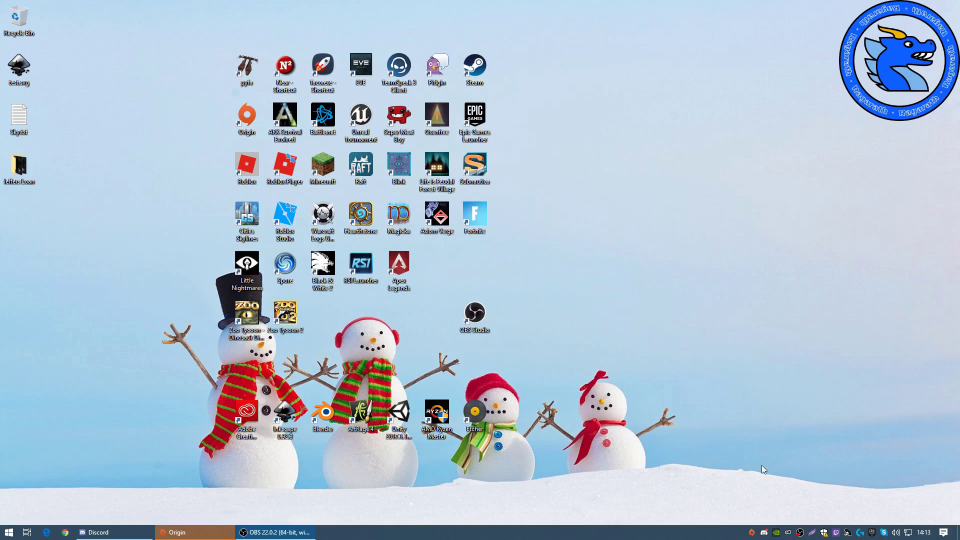
From the volume tray icon, open Sounds and select the Realtek Speakers on the Playback tab
right_click(897, 534)
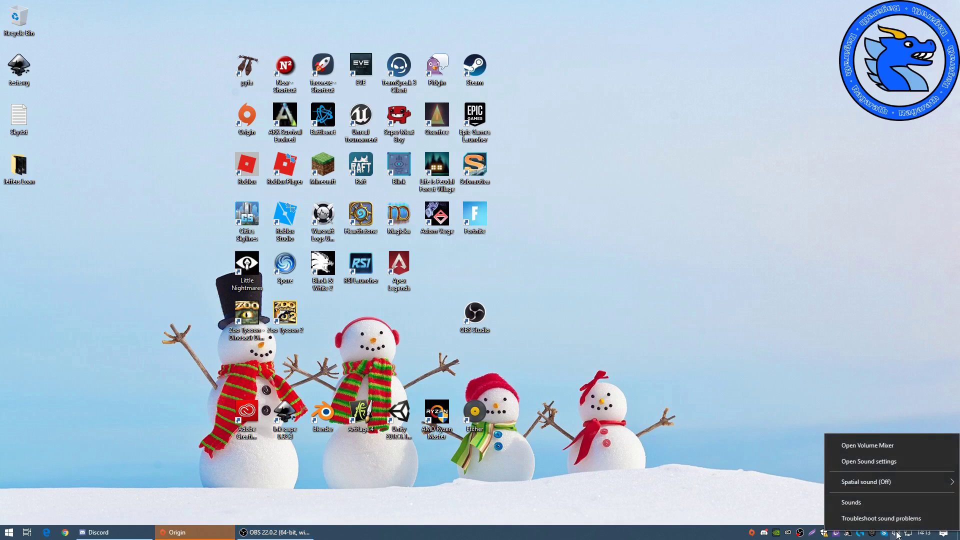
left_click(892, 504)
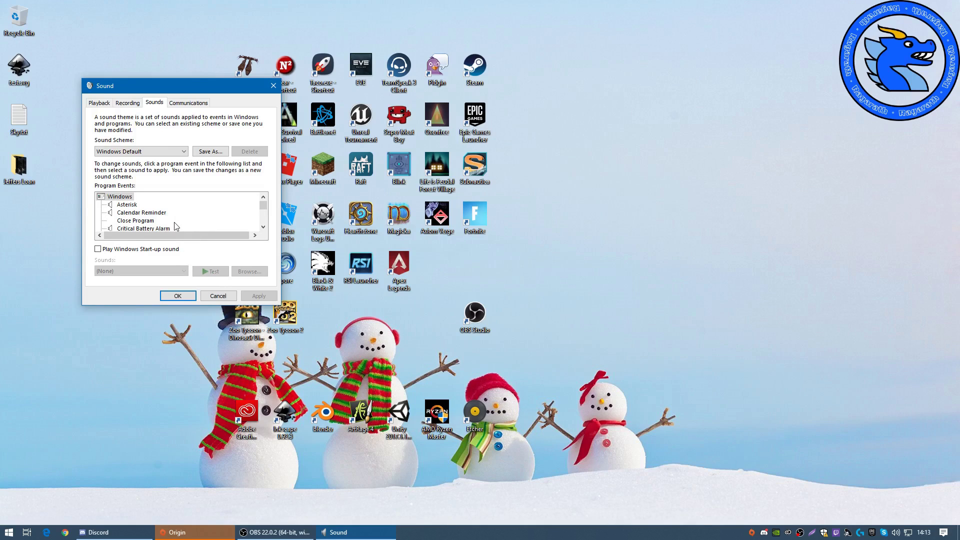
left_click(100, 103)
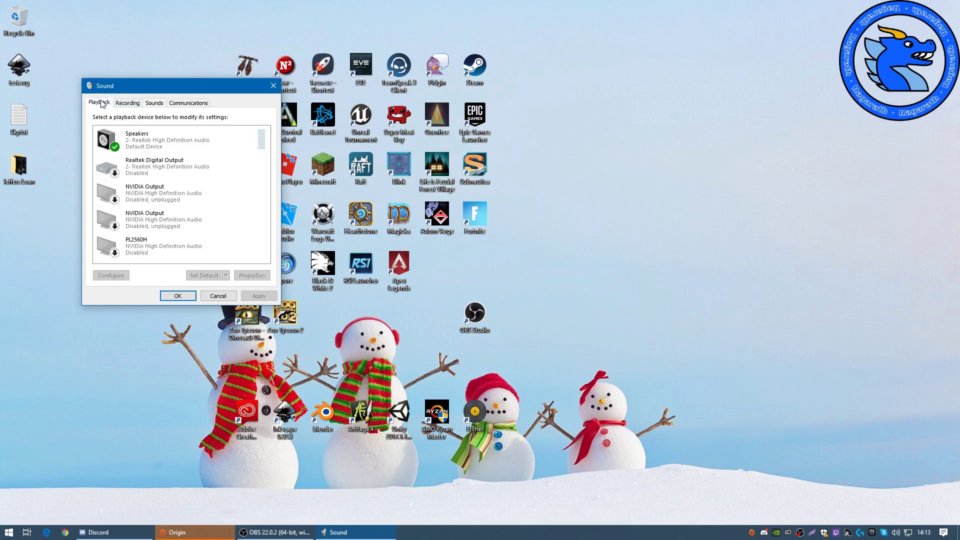
left_click(161, 149)
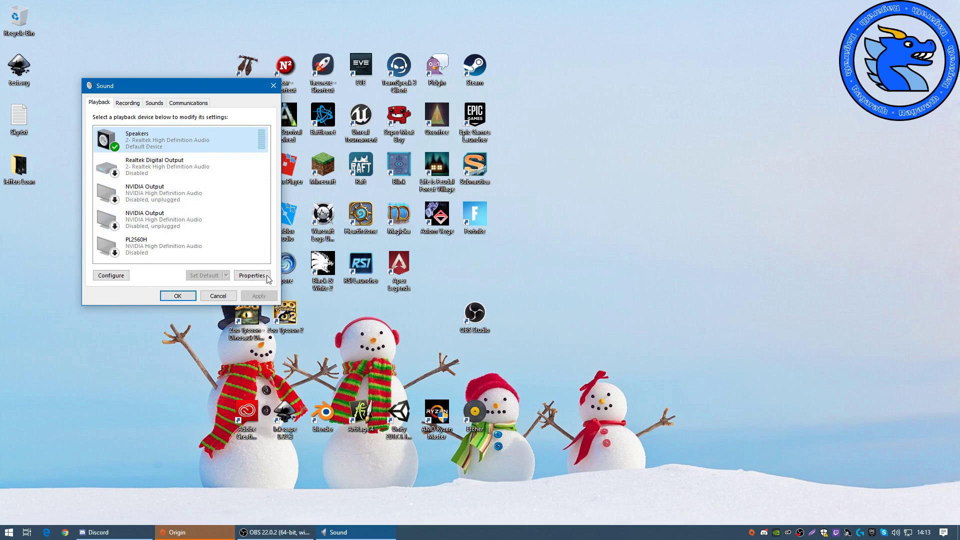
Start the Speaker Setup wizard for the Speakers device
left_click(126, 276)
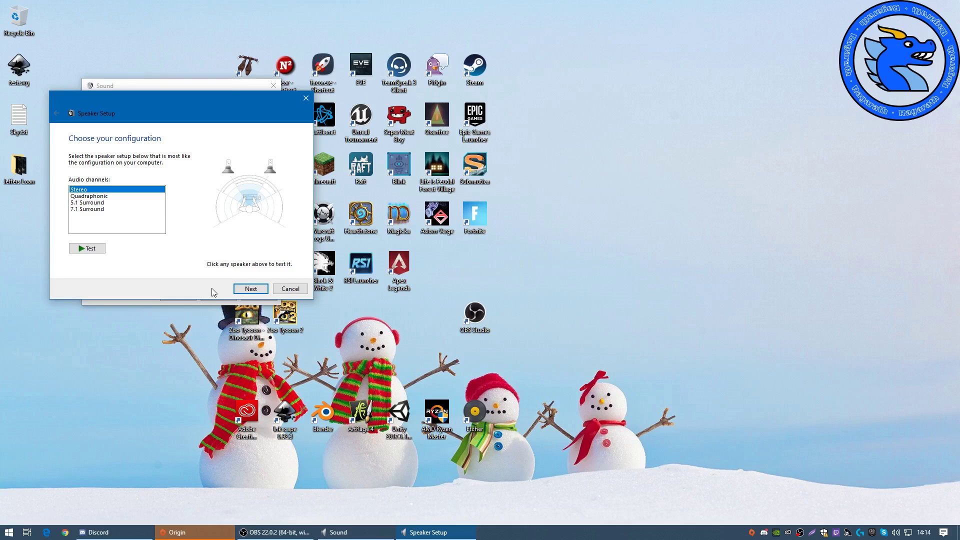
Cancel Speaker Setup and open Speakers Properties, viewing the Enhancements and General tabs
left_click(290, 289)
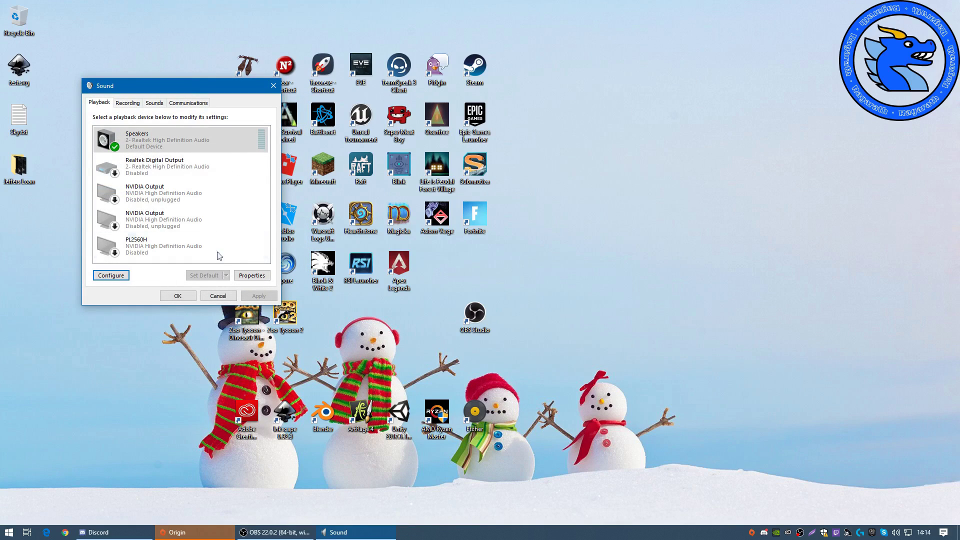
left_click(244, 276)
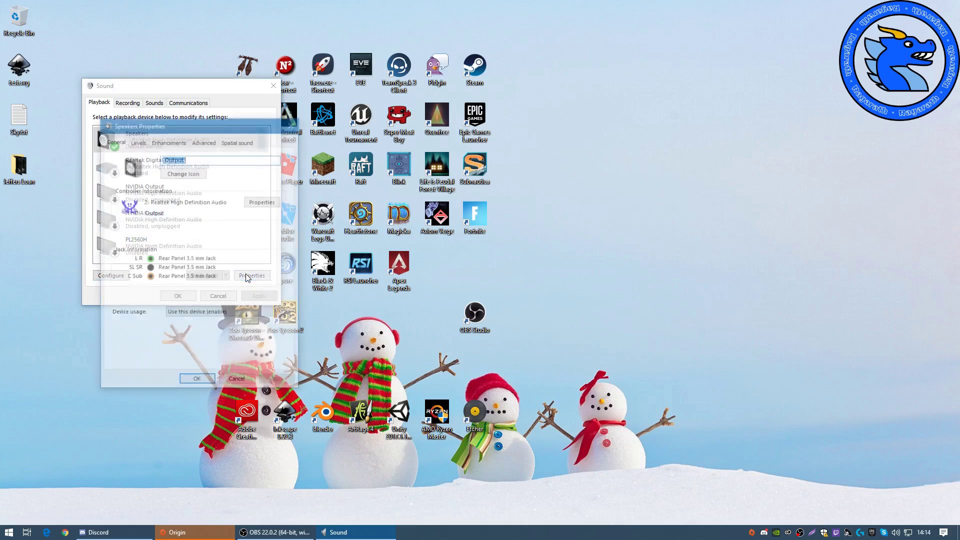
left_click(170, 142)
left_click(116, 141)
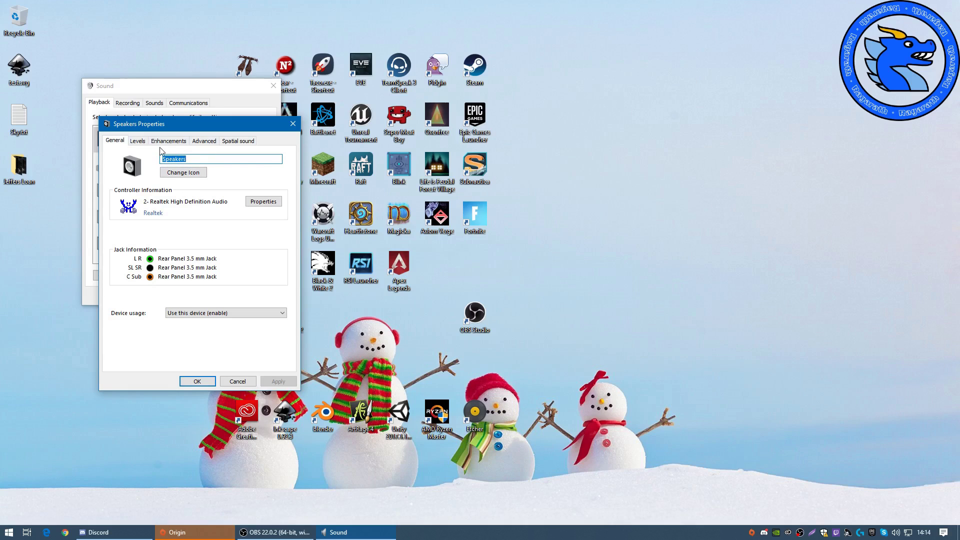
On the Enhancements tab, untick and re-tick 'Disable all sound effects' for the Speakers
left_click(181, 143)
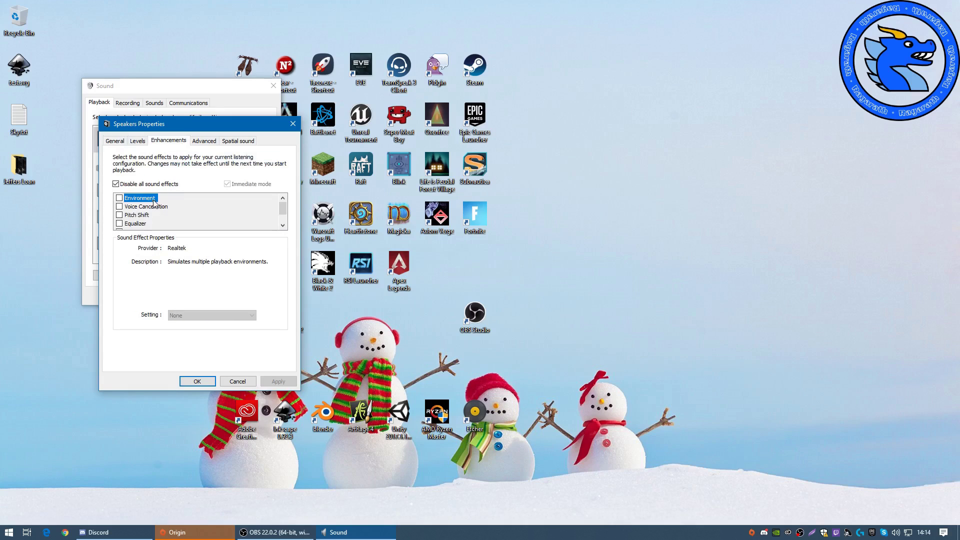
left_click(147, 185)
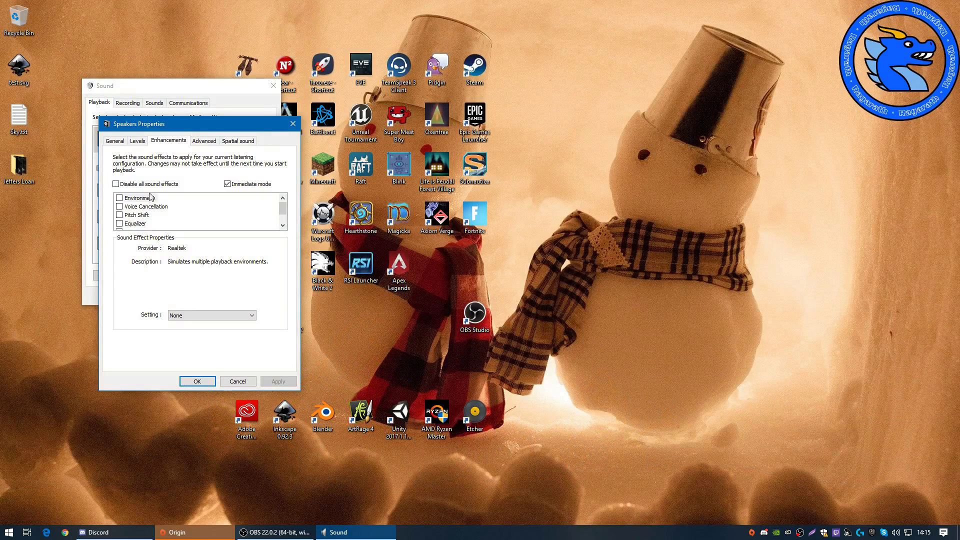
left_click(131, 185)
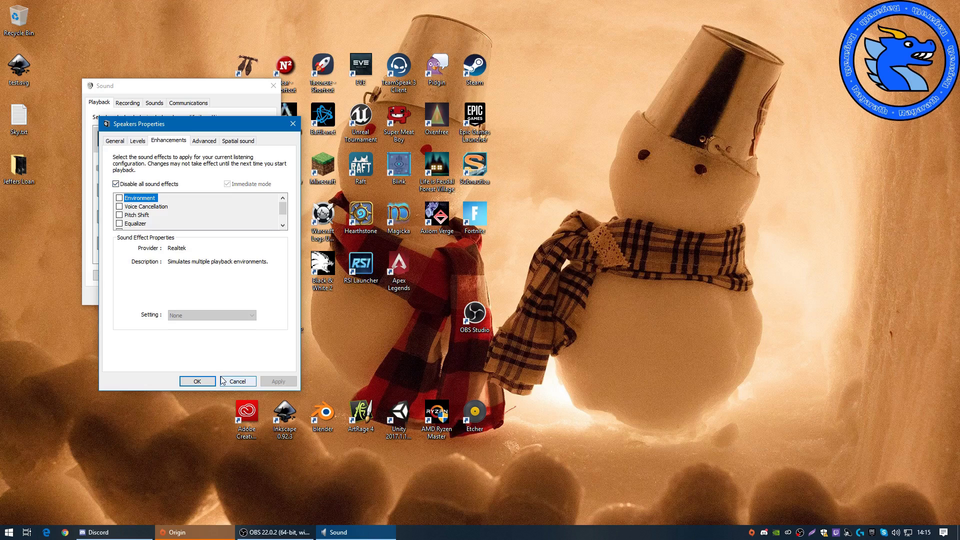
Confirm with OK, then reopen Speakers Enhancements, tick 'Disable all sound effects' and save
left_click(199, 382)
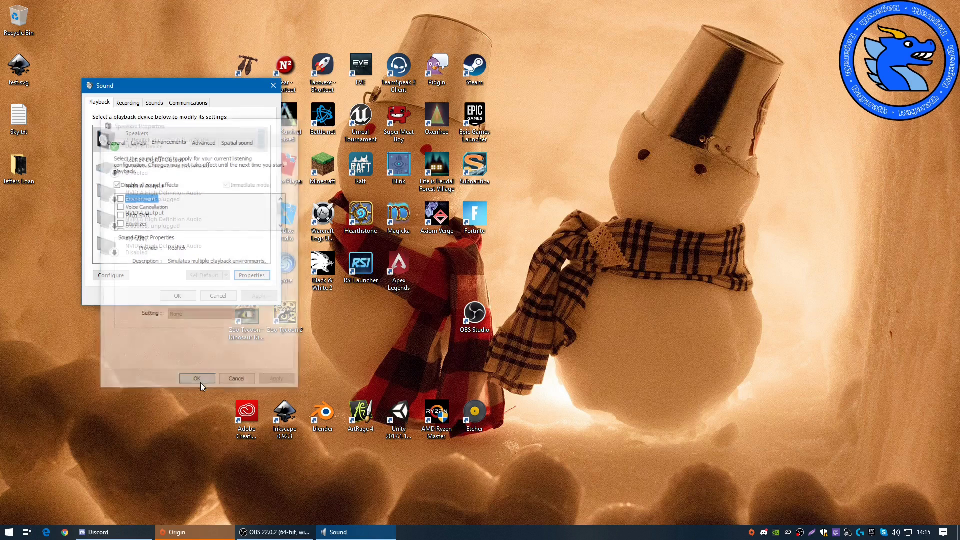
left_click(413, 285)
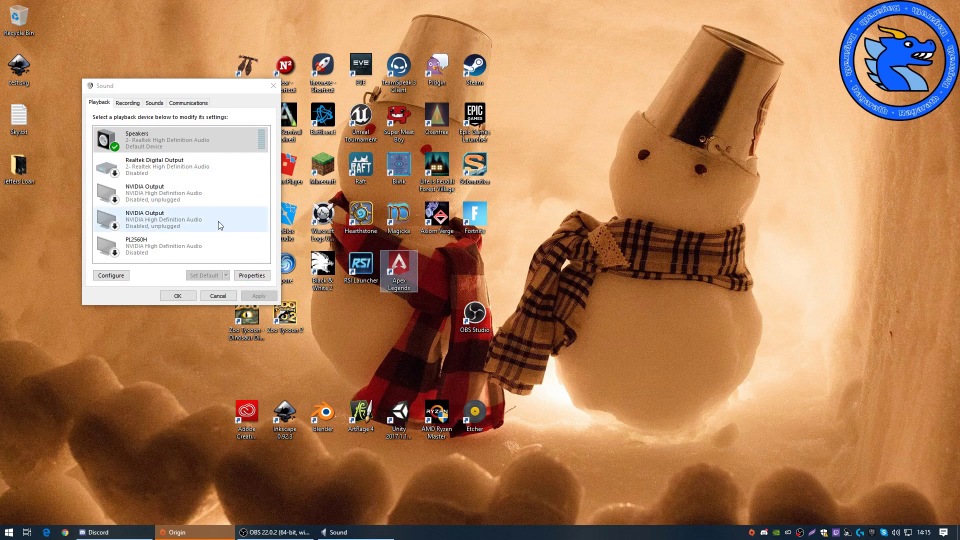
left_click(251, 276)
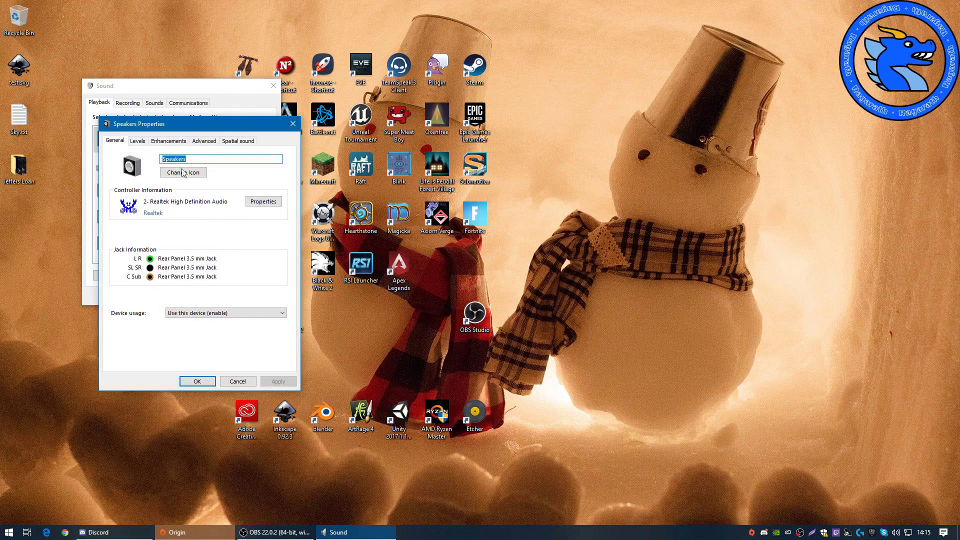
left_click(170, 141)
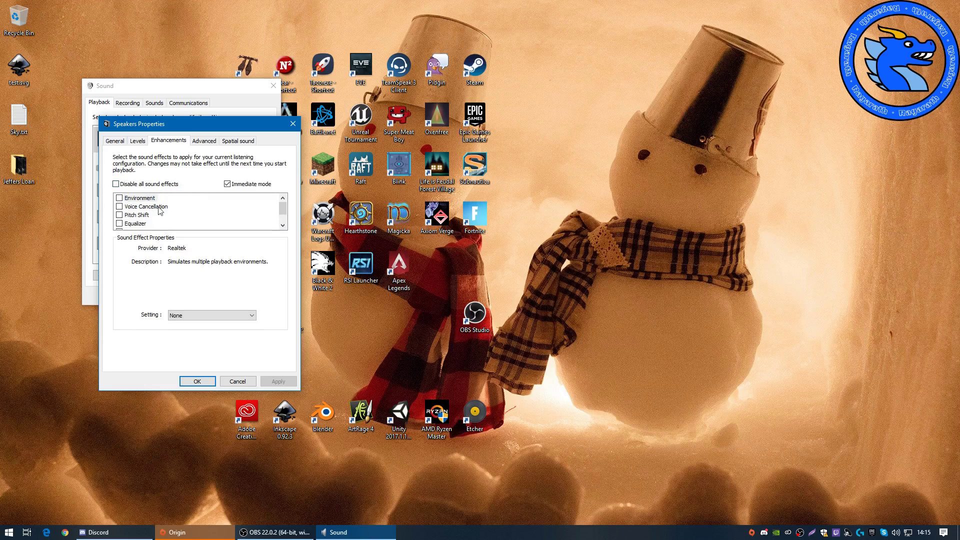
scroll(192, 209, "down", 1)
scroll(189, 212, "up", 1)
left_click(149, 184)
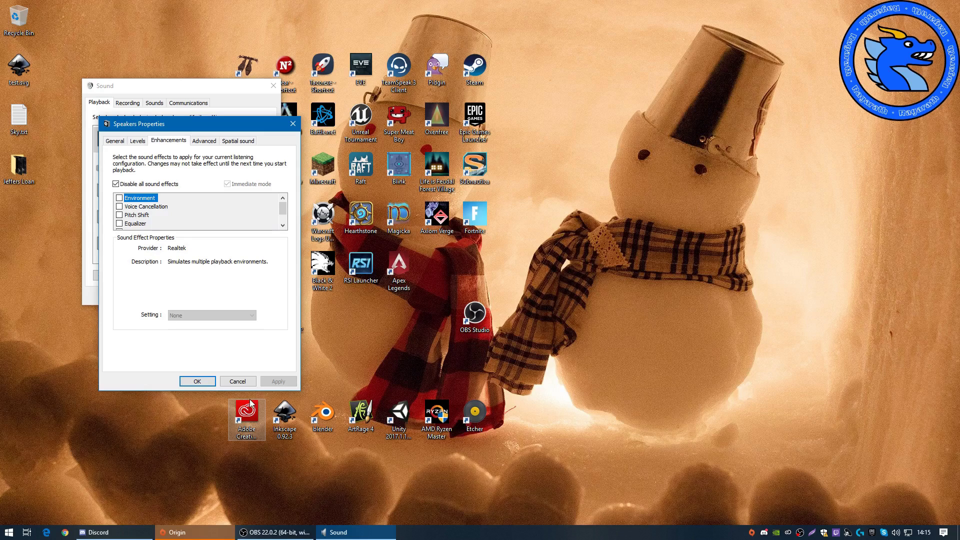
left_click(194, 381)
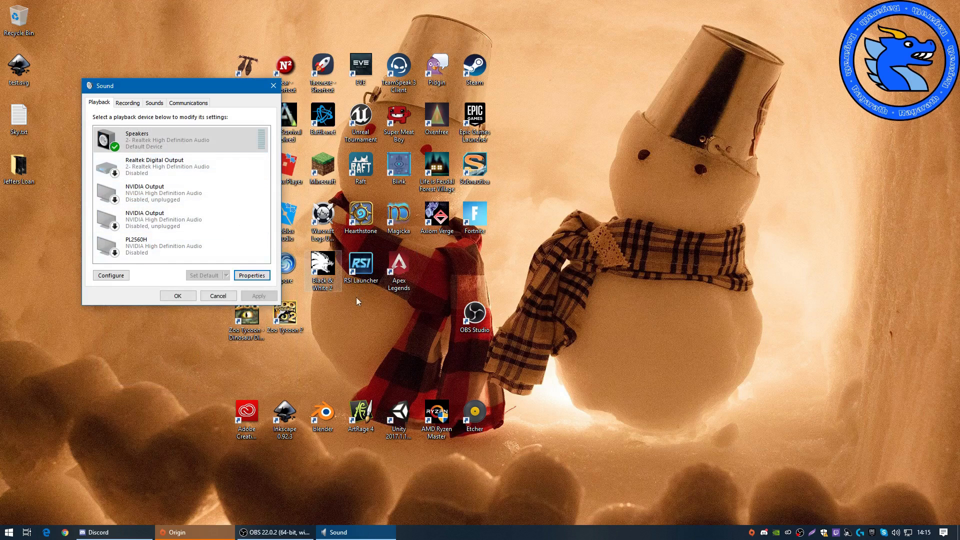
Launch Apex Legends from its desktop shortcut
left_click(400, 268)
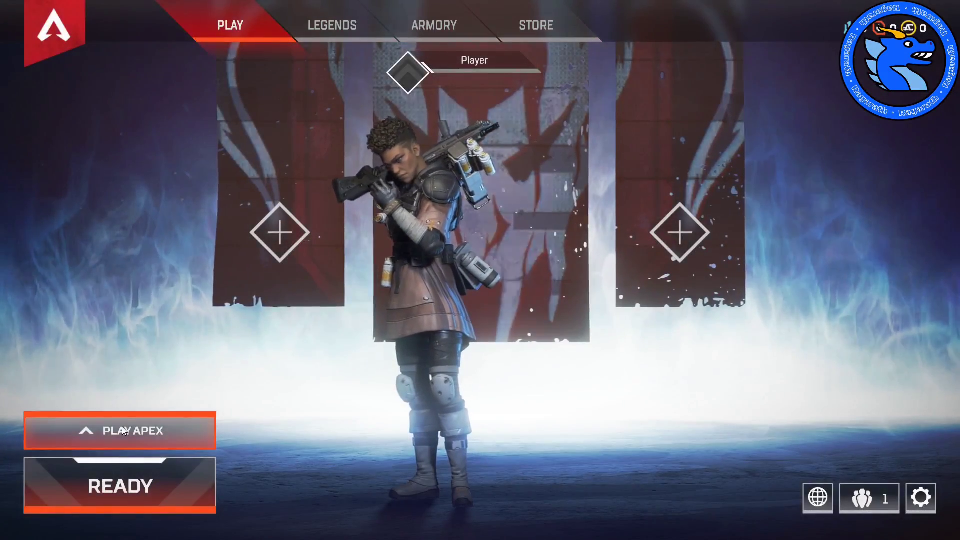
left_click(125, 430)
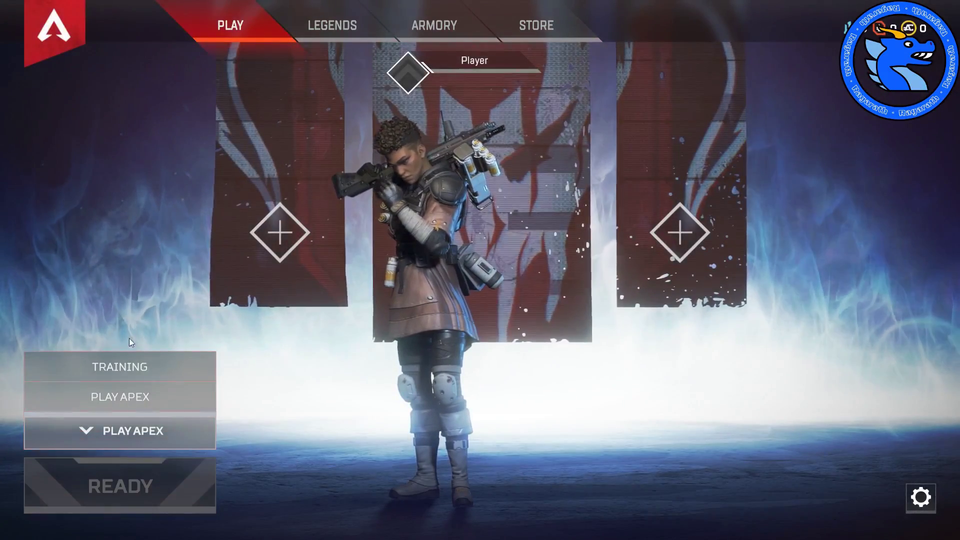
left_click(170, 249)
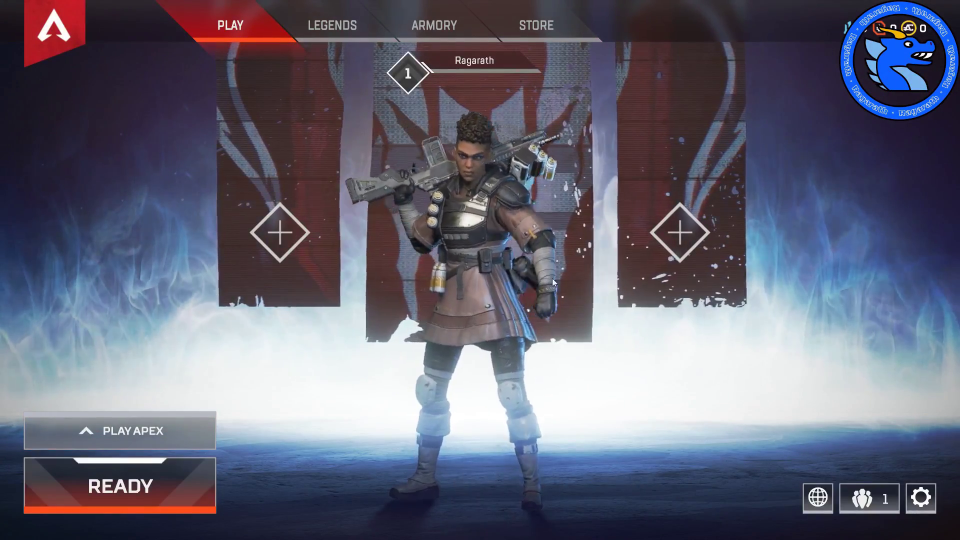